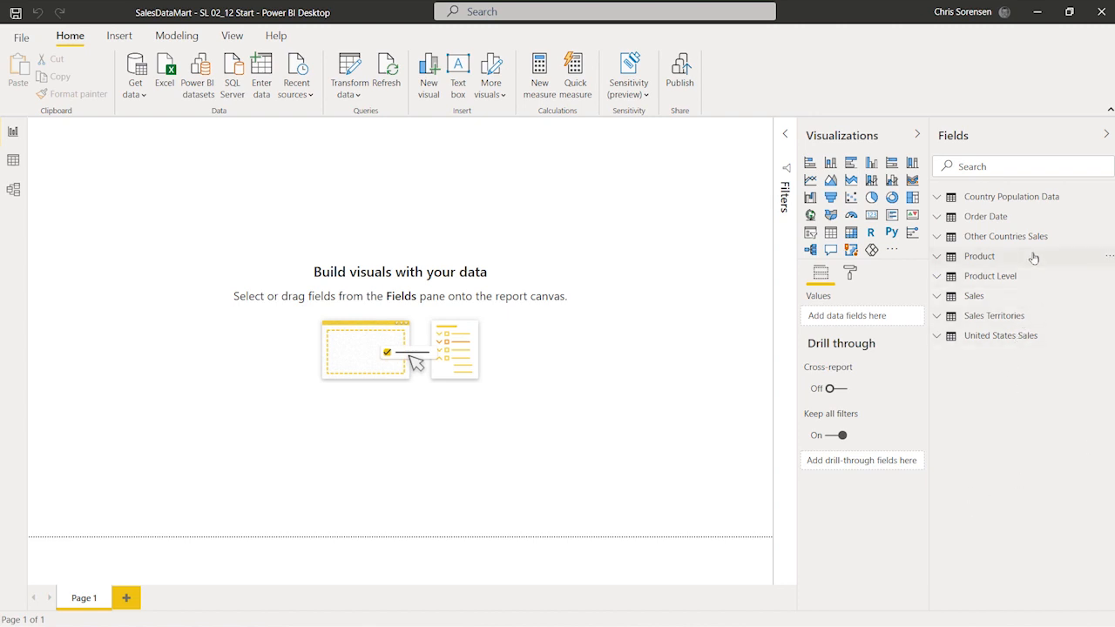
Open the model's queries for transformation in the Power Query Editor and display the Product query.
mouse_move(1034, 257)
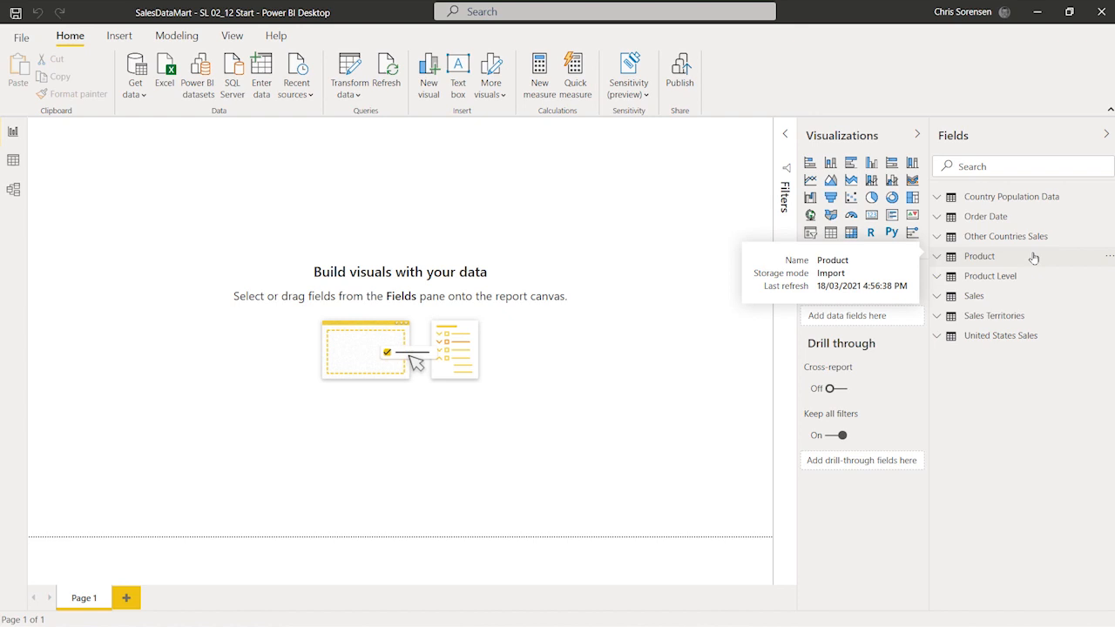
mouse_move(1034, 278)
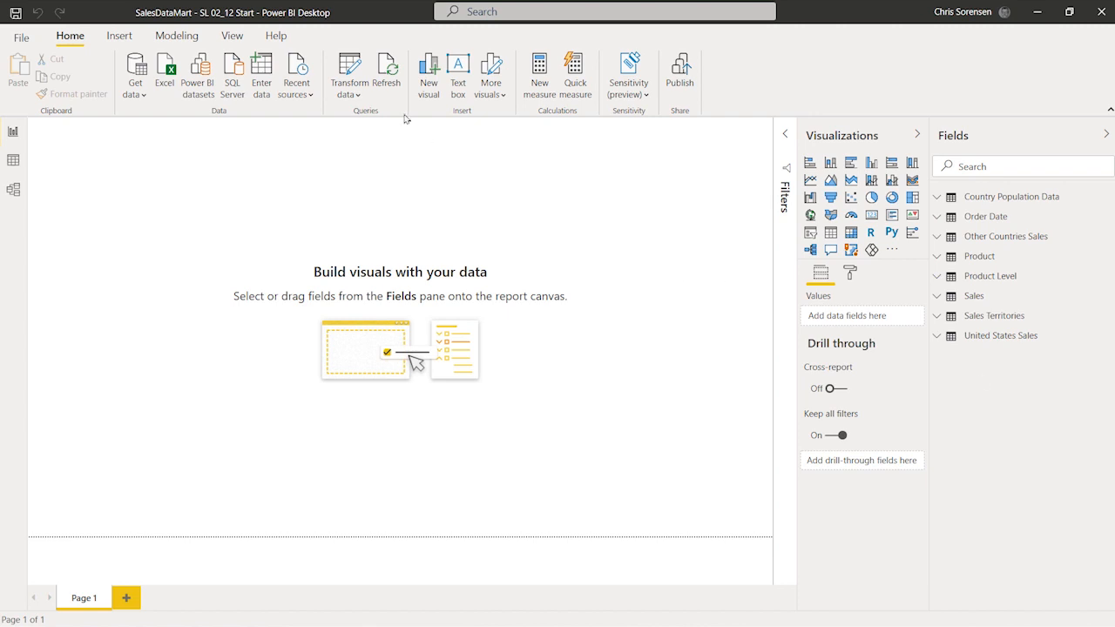
click(355, 72)
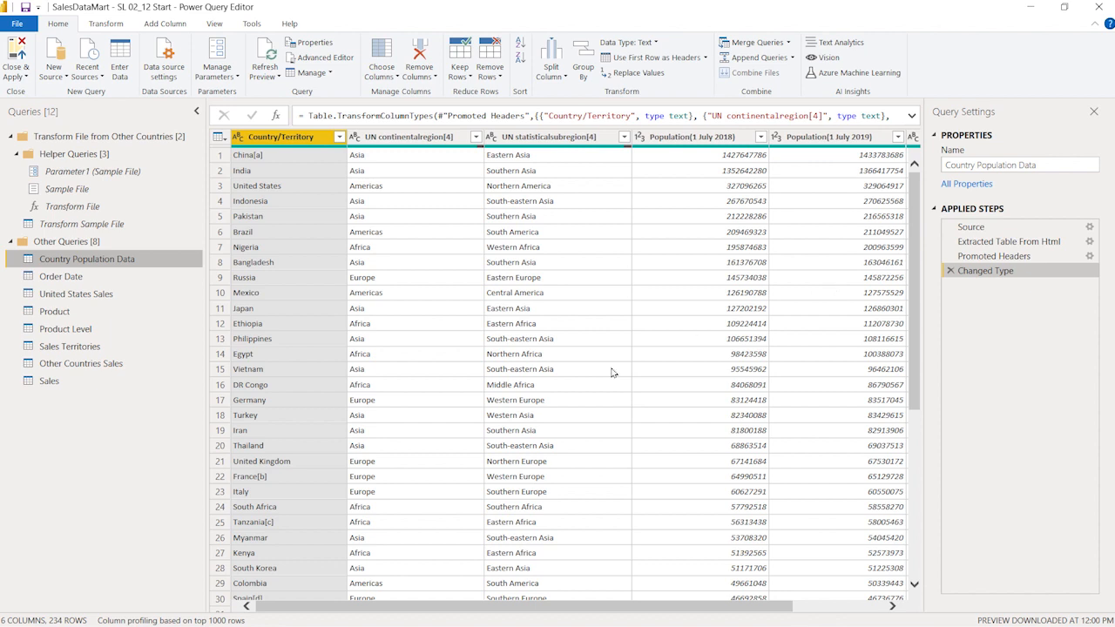
click(54, 312)
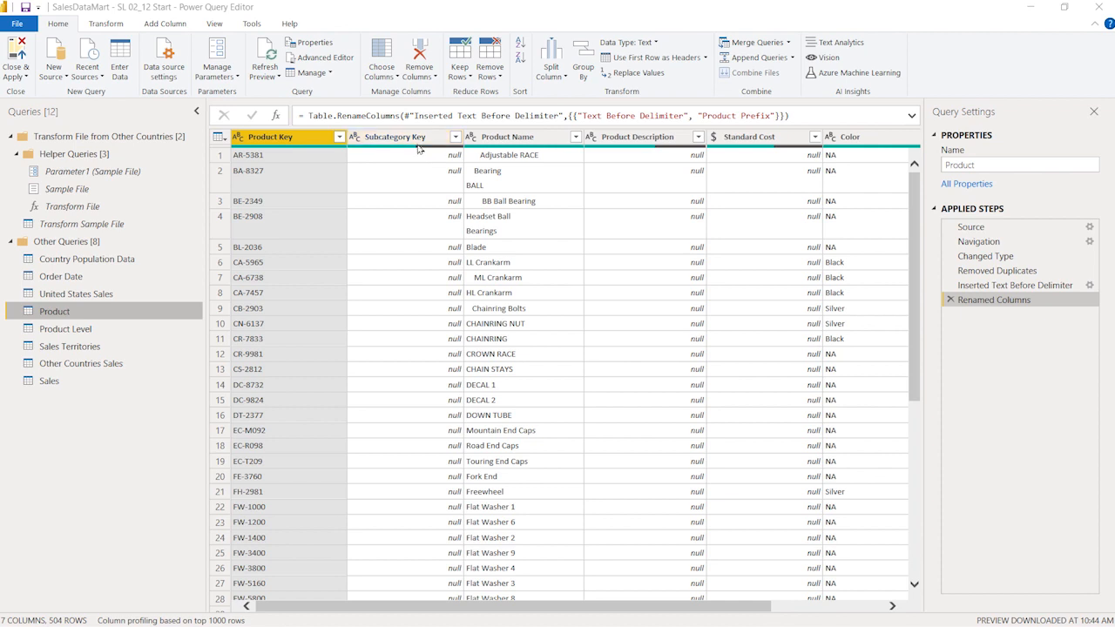
Compare the data types of the Subcategory Key column in Product and the ProductSubcategoryKey column in Product Level.
click(355, 137)
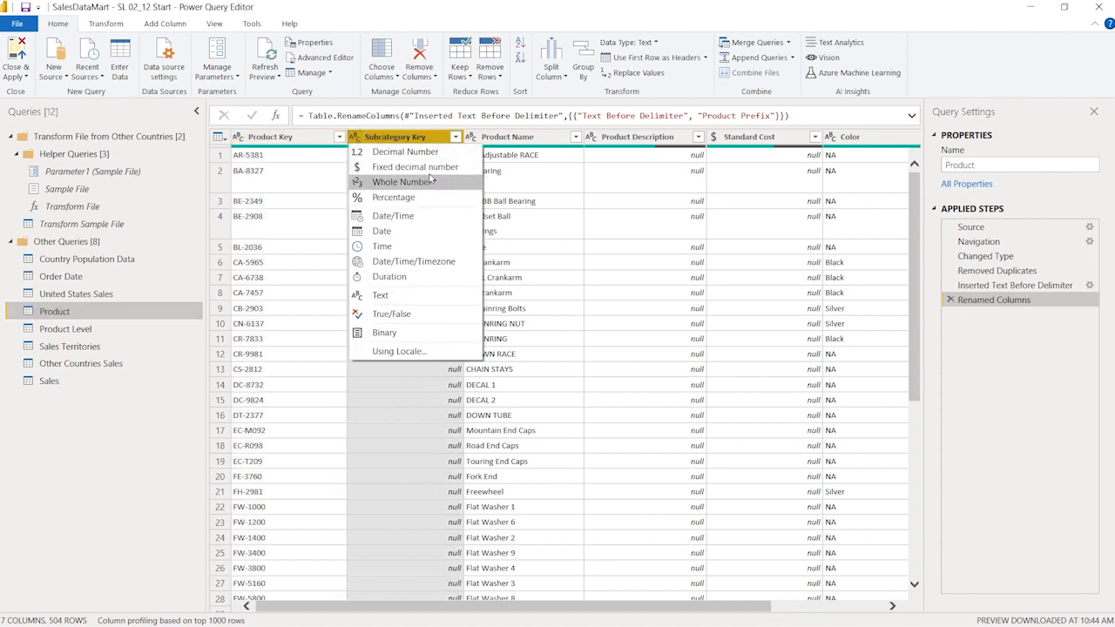
click(530, 175)
click(417, 141)
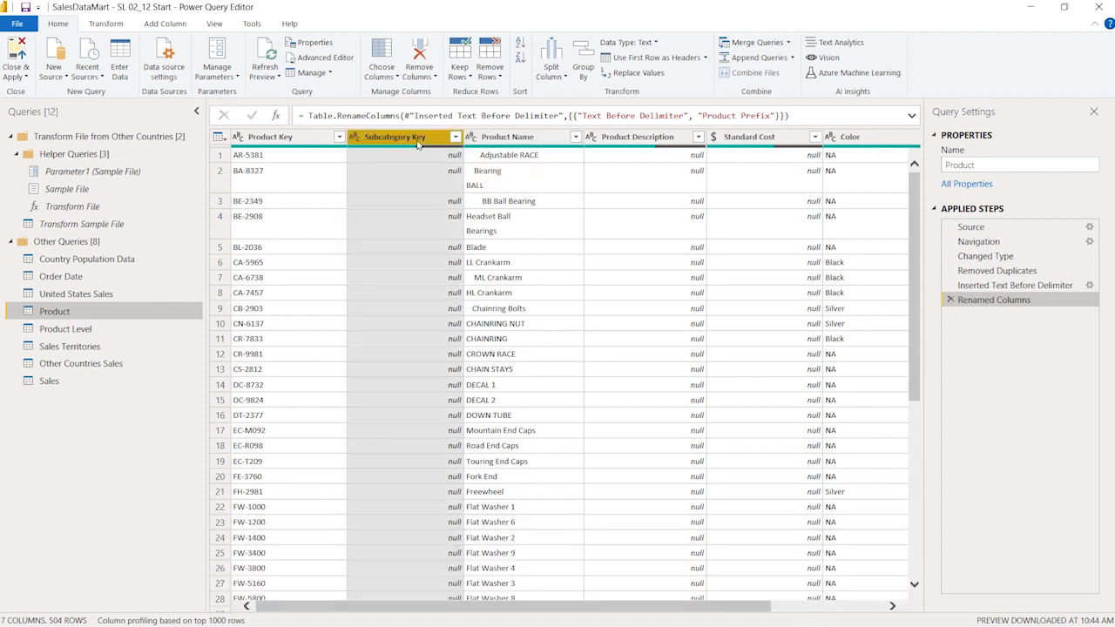
mouse_move(416, 150)
click(87, 329)
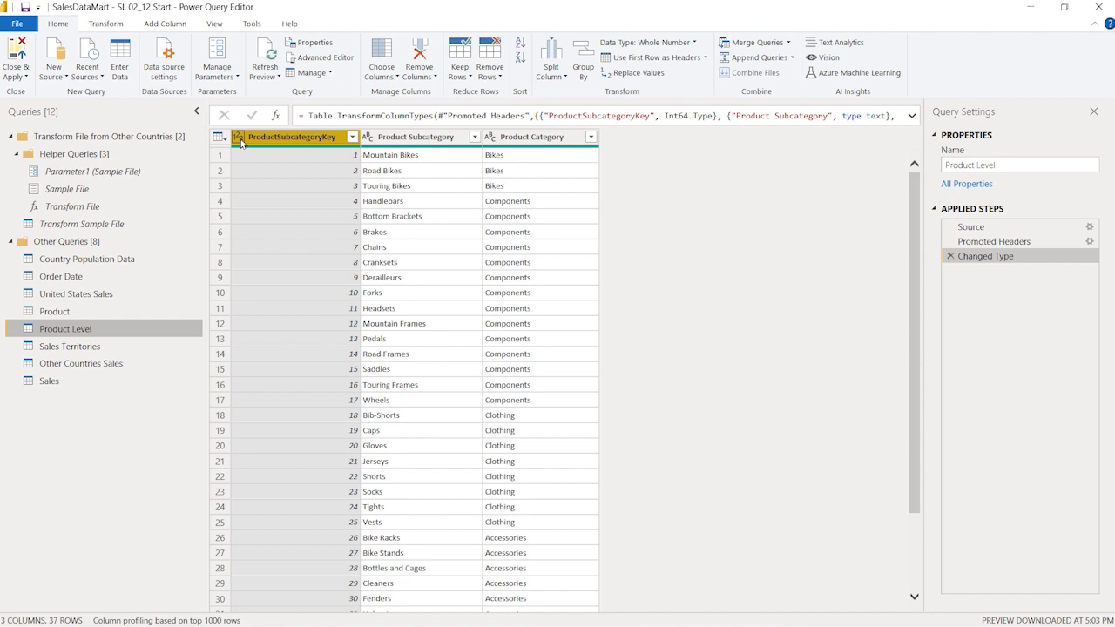
click(127, 311)
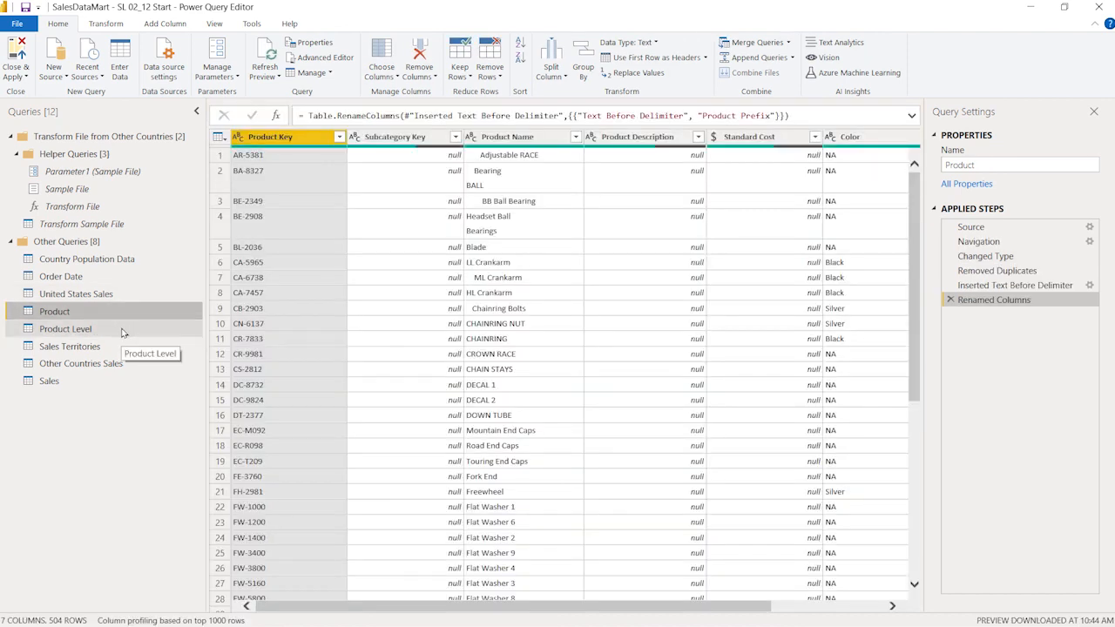
click(122, 332)
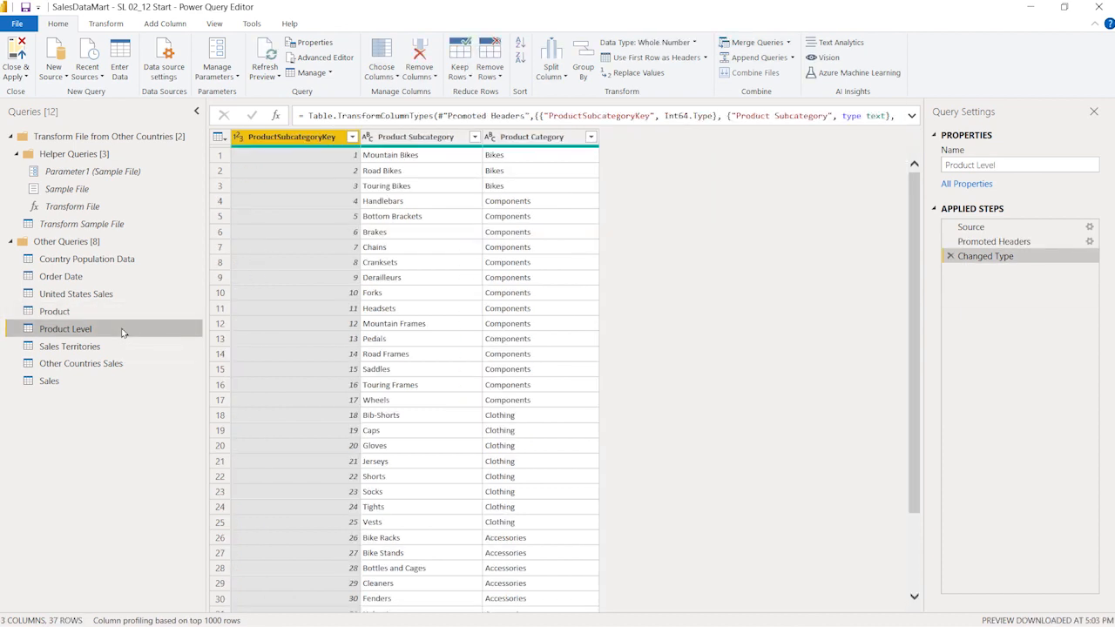
click(125, 313)
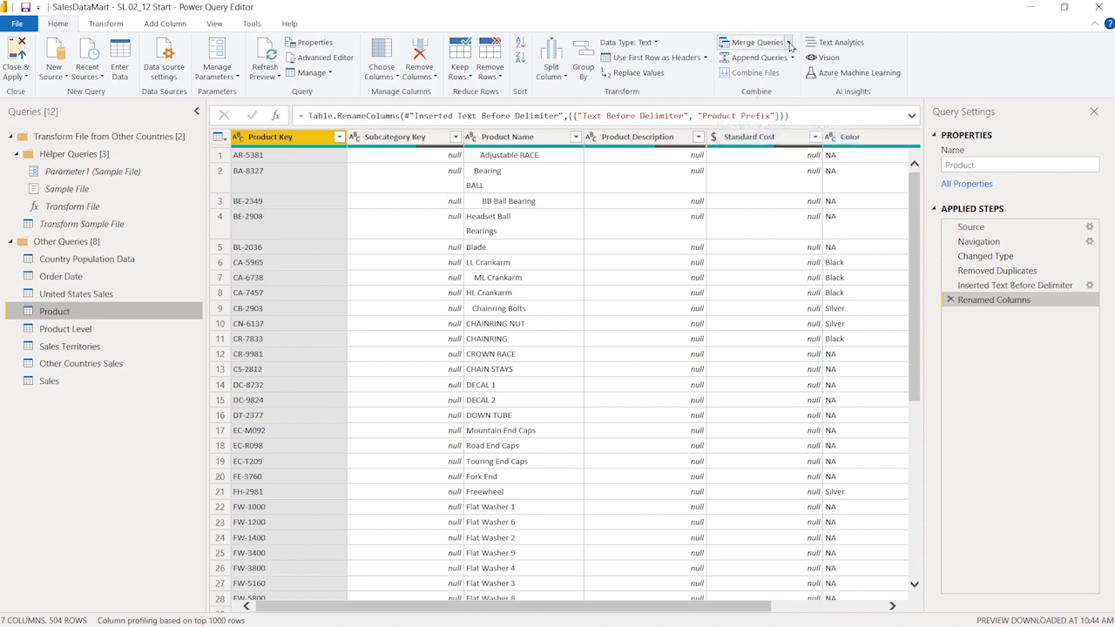
click(788, 44)
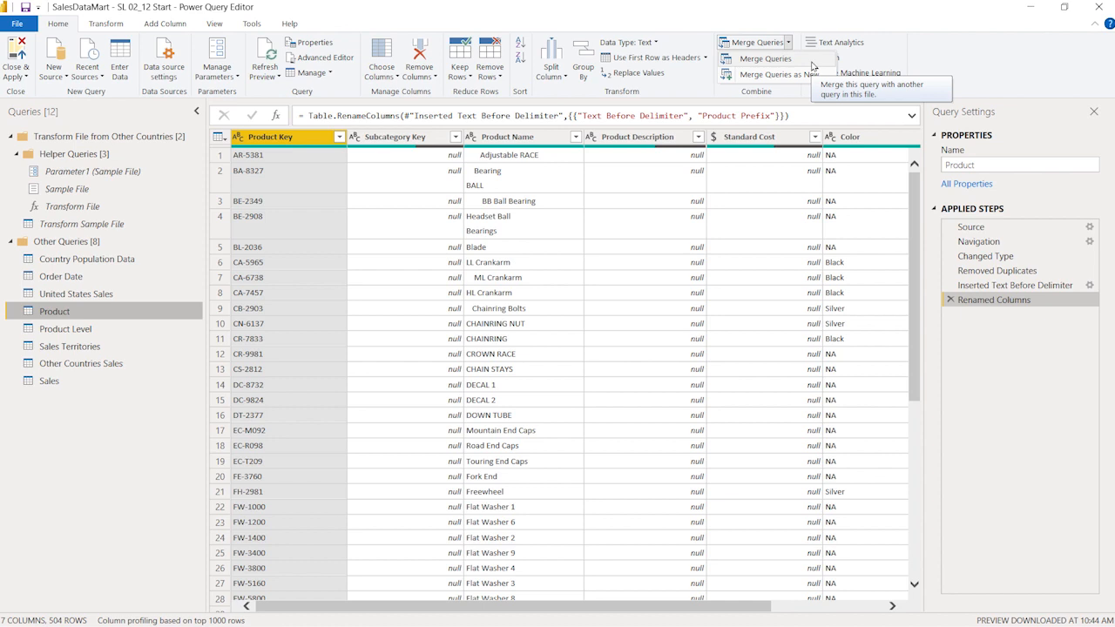
click(812, 63)
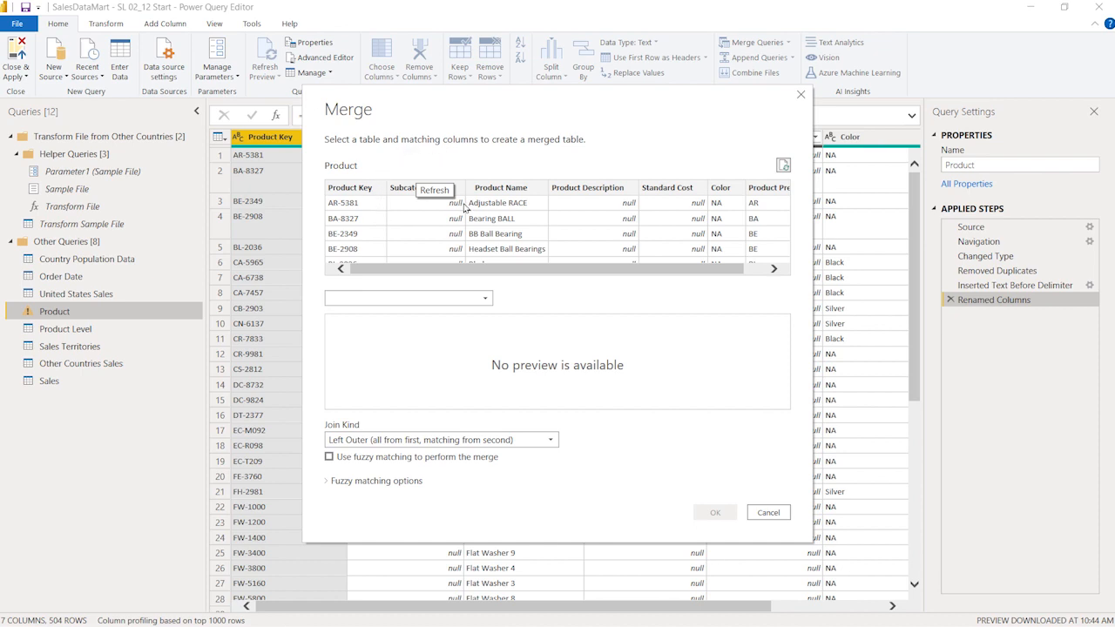
click(425, 299)
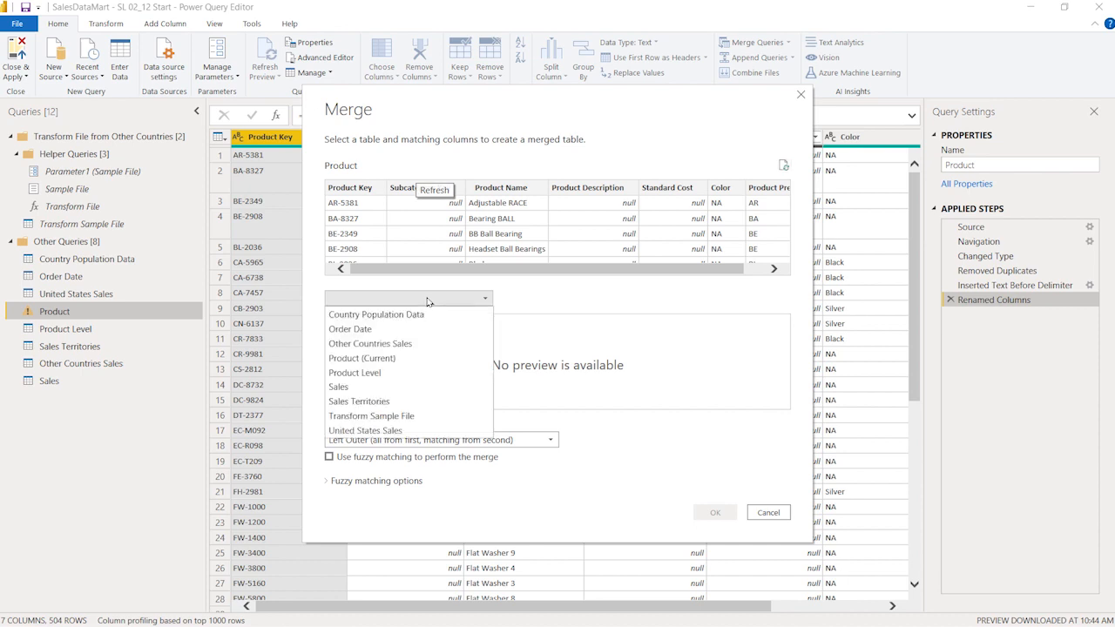
click(414, 372)
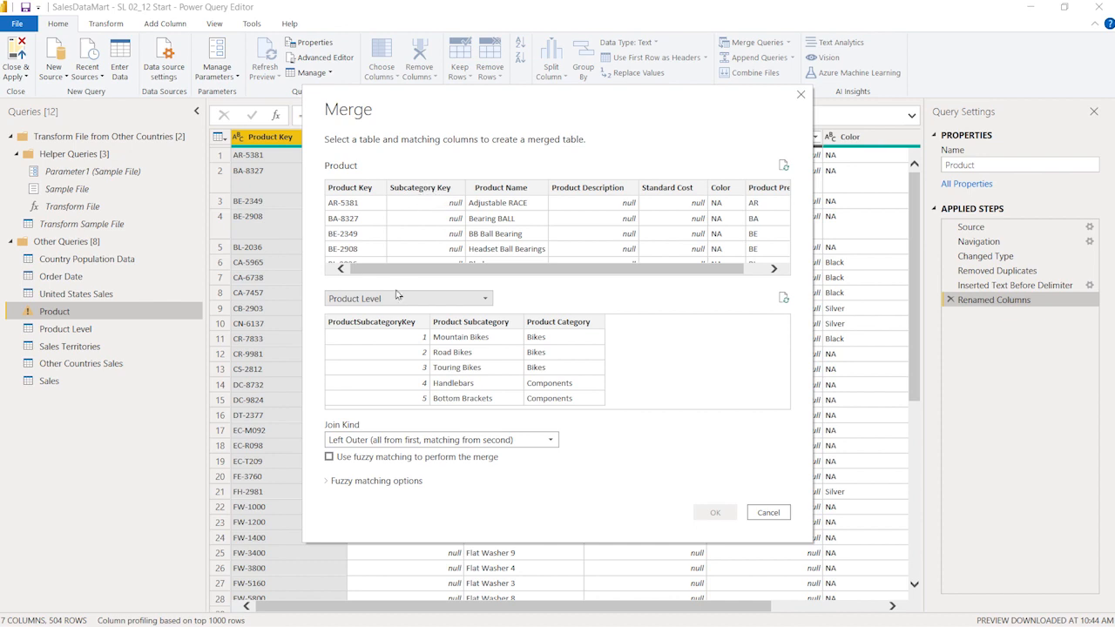
click(439, 188)
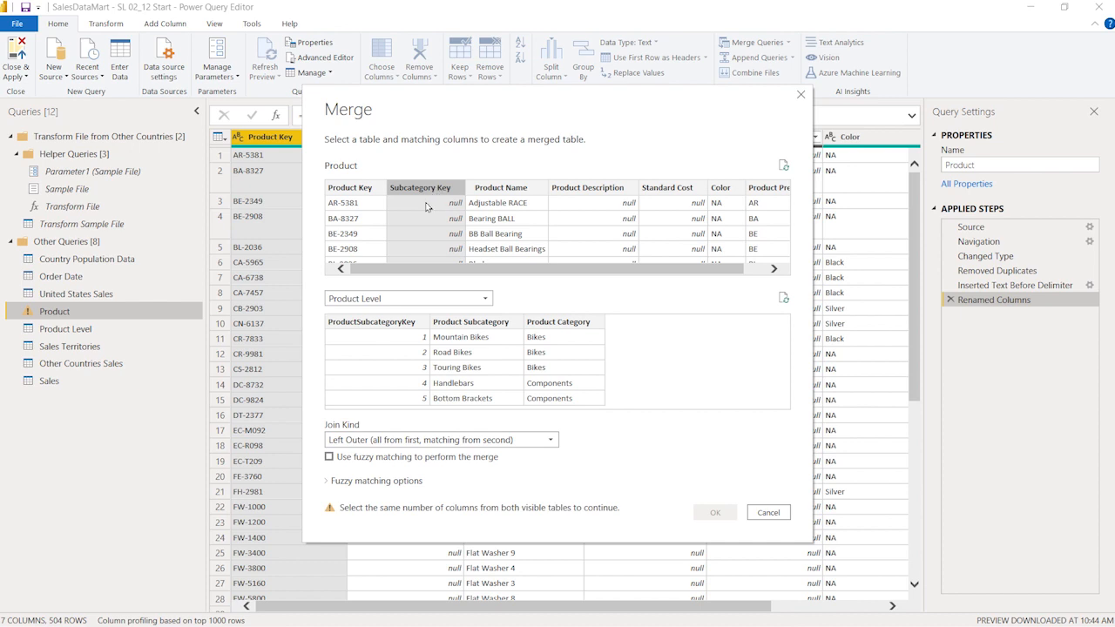
click(394, 323)
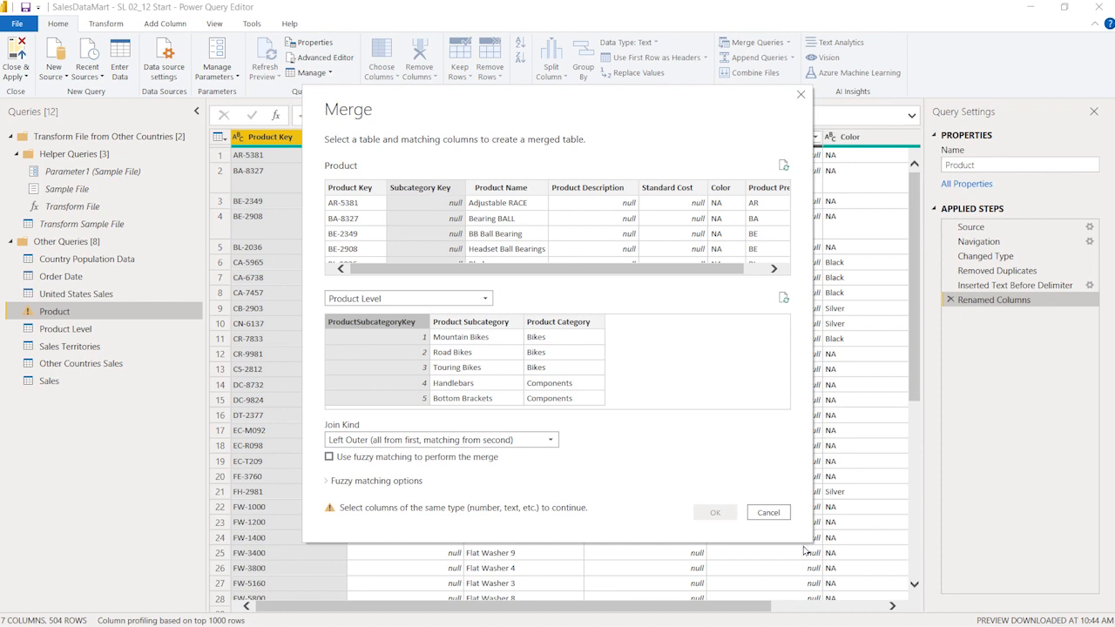
click(767, 512)
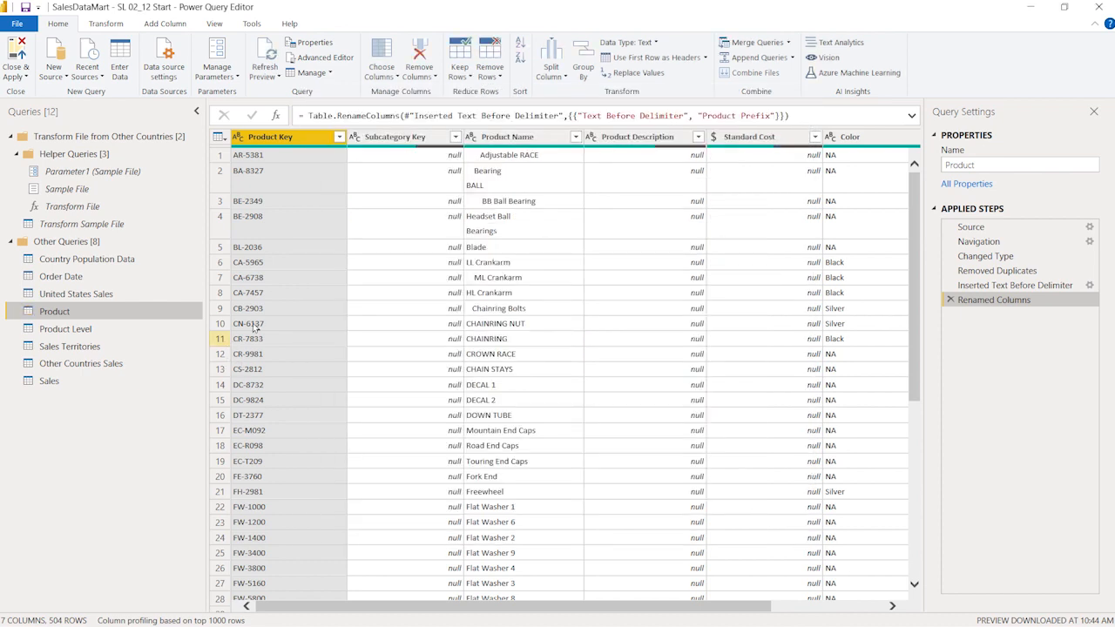
Change the data type of the Product query's Subcategory Key column to Whole Number.
click(377, 139)
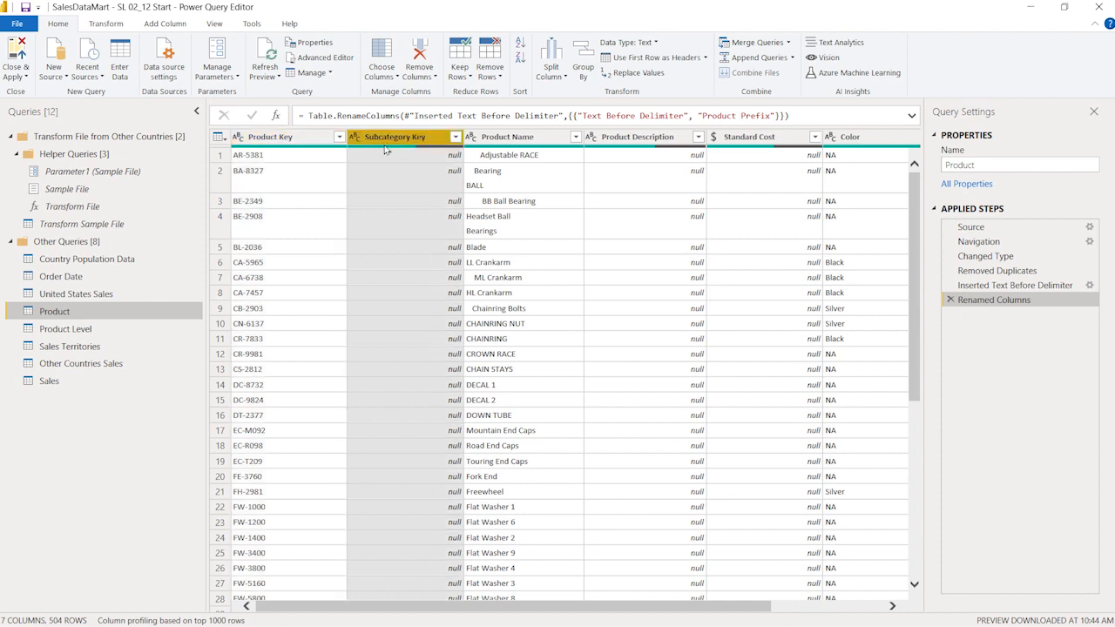
click(356, 137)
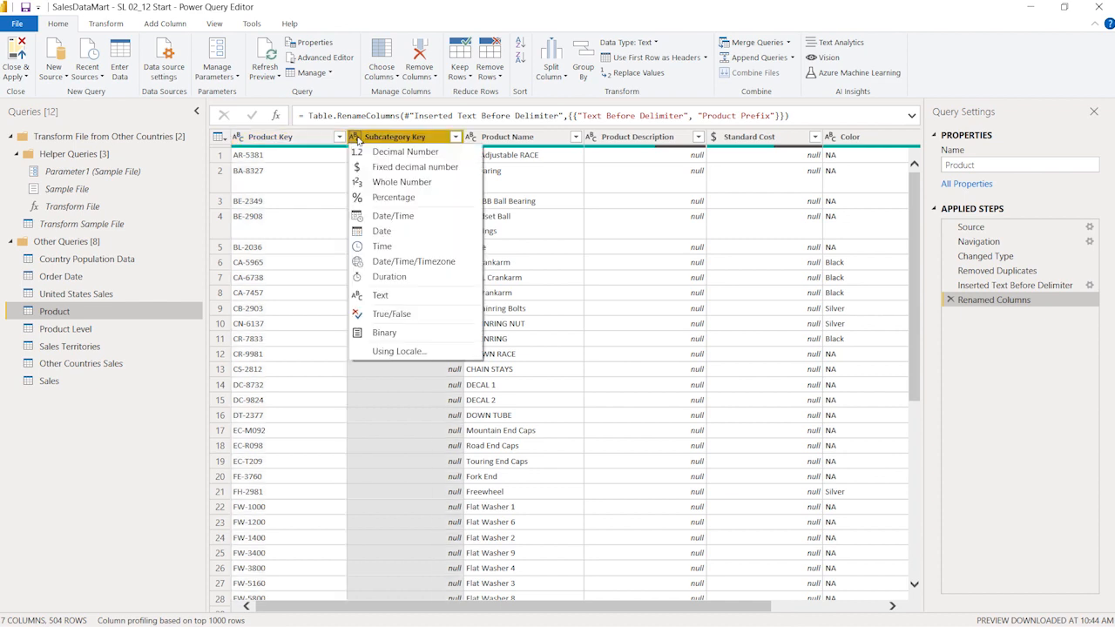
click(403, 181)
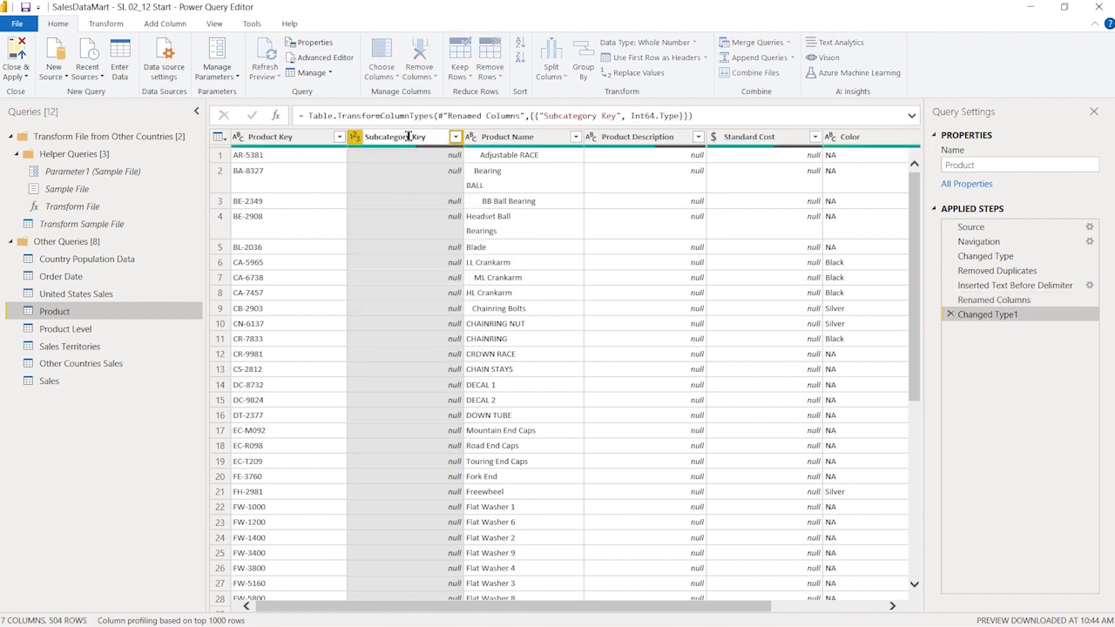
Copy the Subcategory Key column name from Product and use it to rename the ProductSubcategoryKey column in Product Level.
double_click(411, 137)
key(ctrl+c)
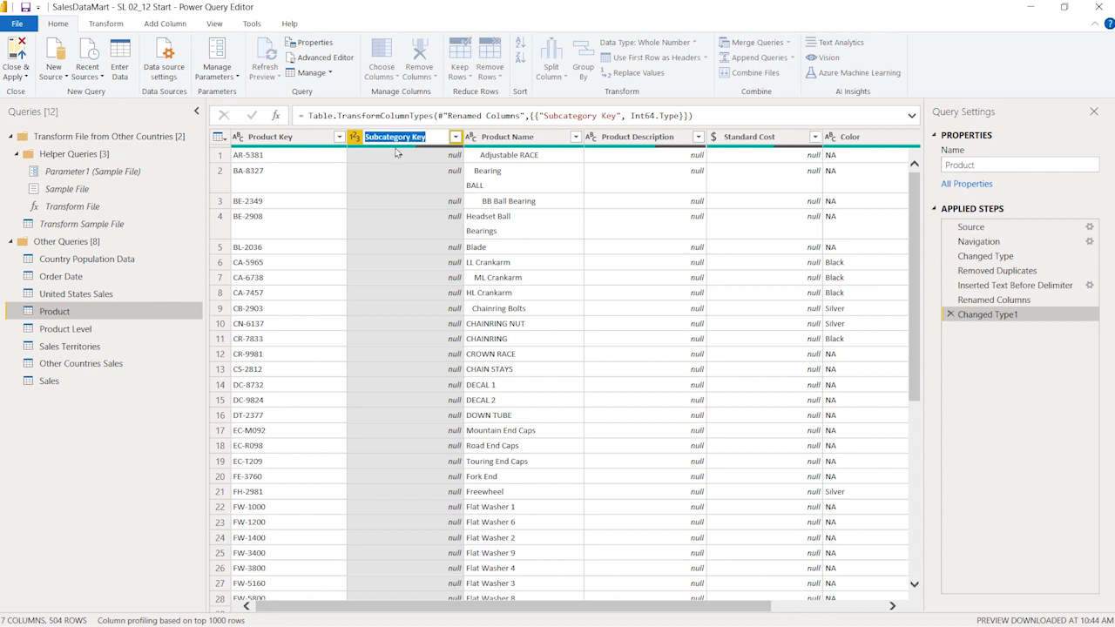
click(403, 184)
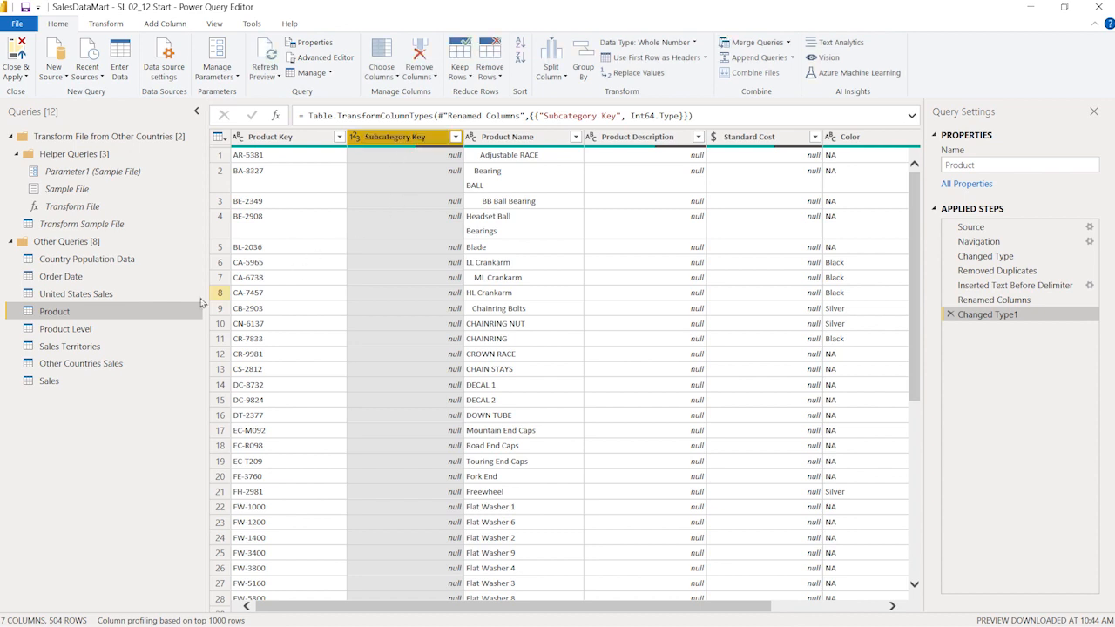
click(96, 328)
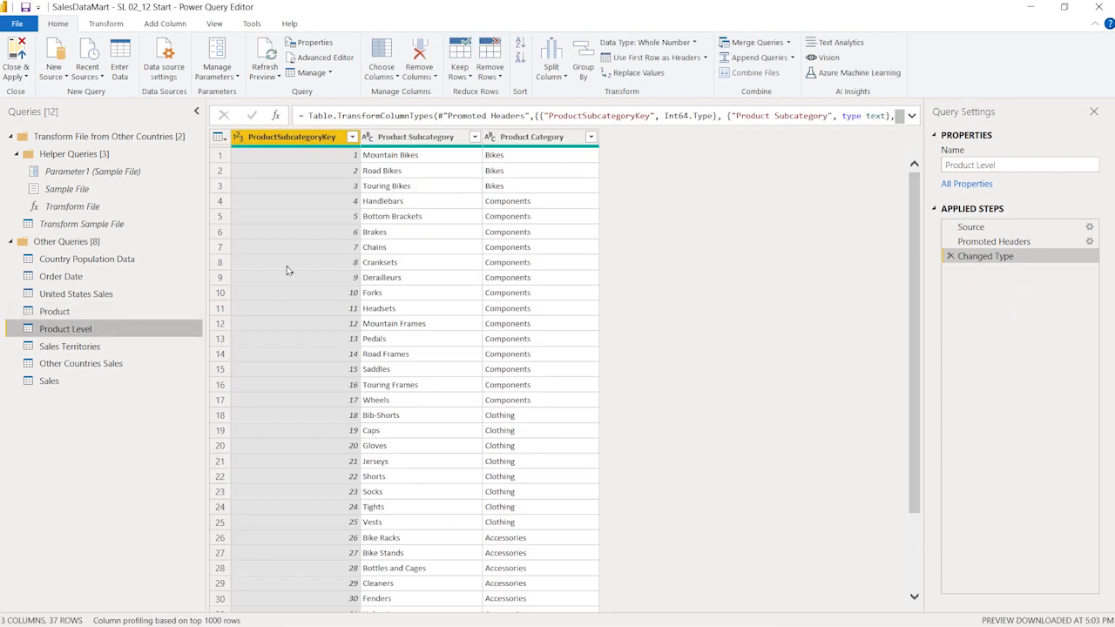
click(316, 142)
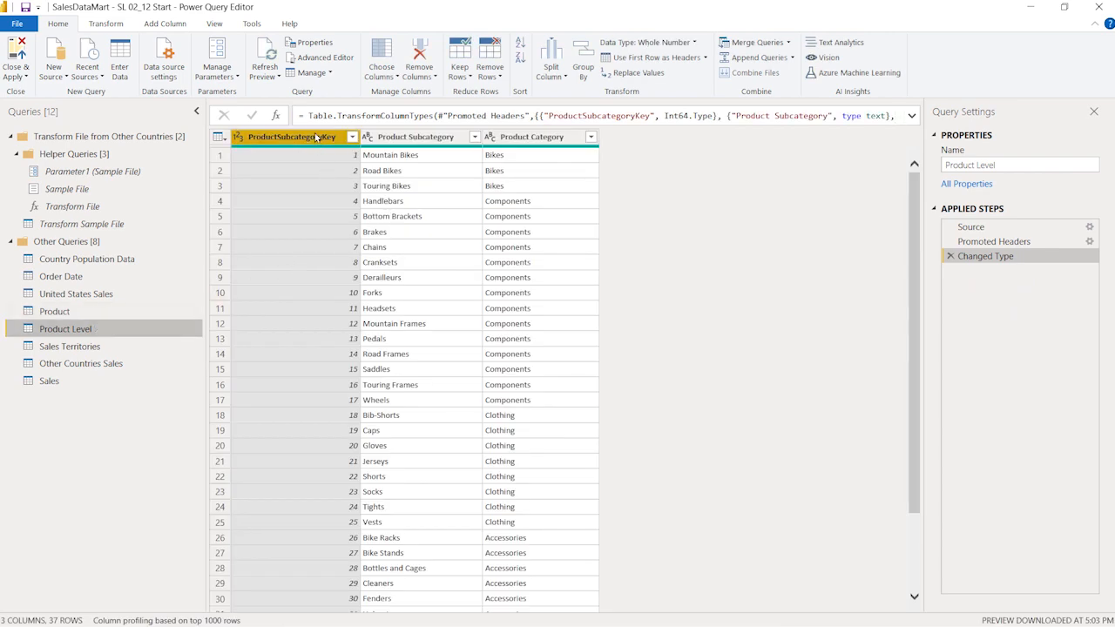
double_click(315, 140)
key(ctrl+v)
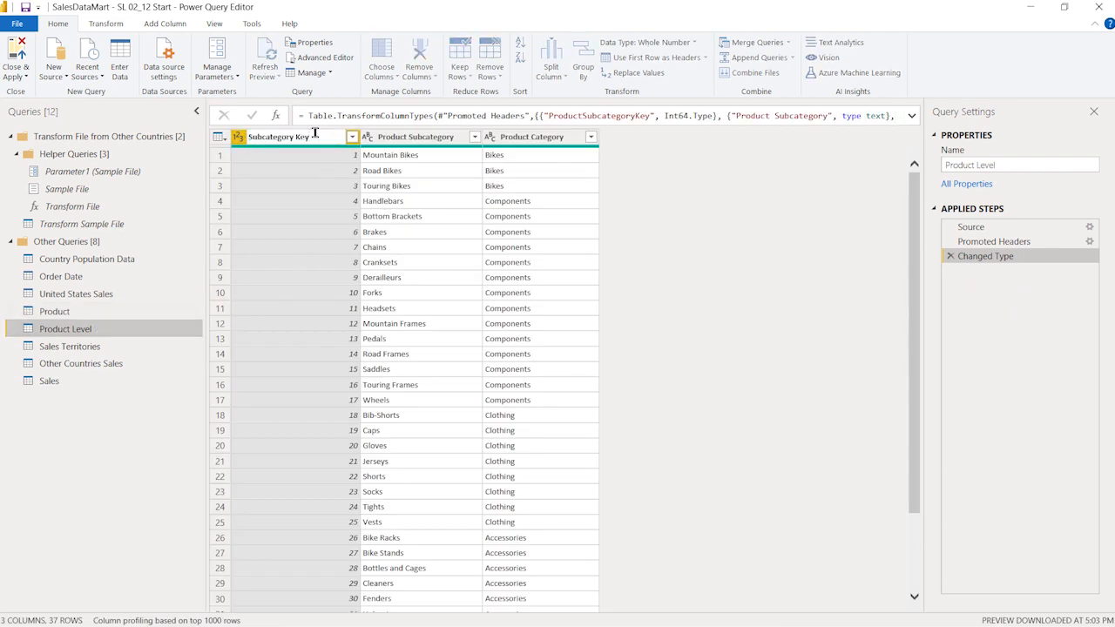
key(Return)
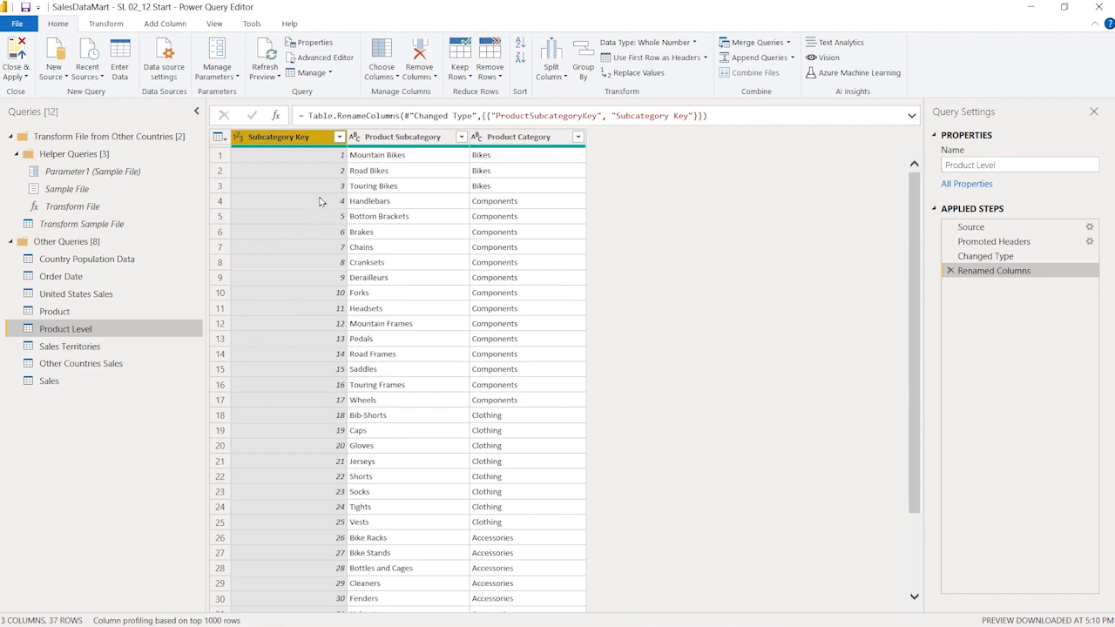
Merge the Product query with Product Level, matching their Subcategory Key columns with a Left Outer join.
click(766, 46)
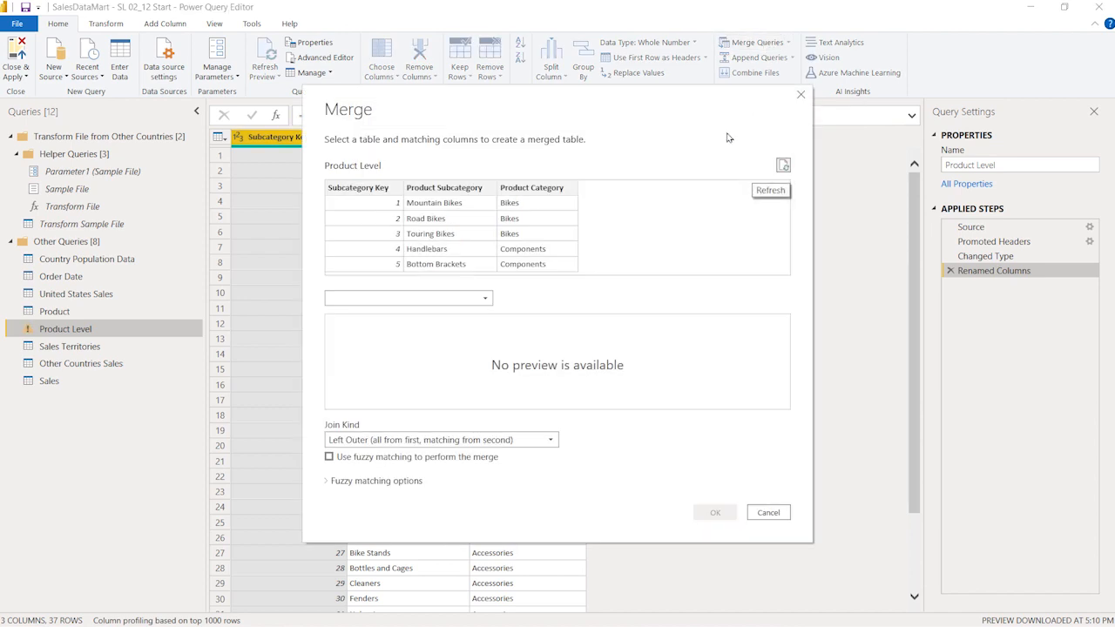
click(778, 513)
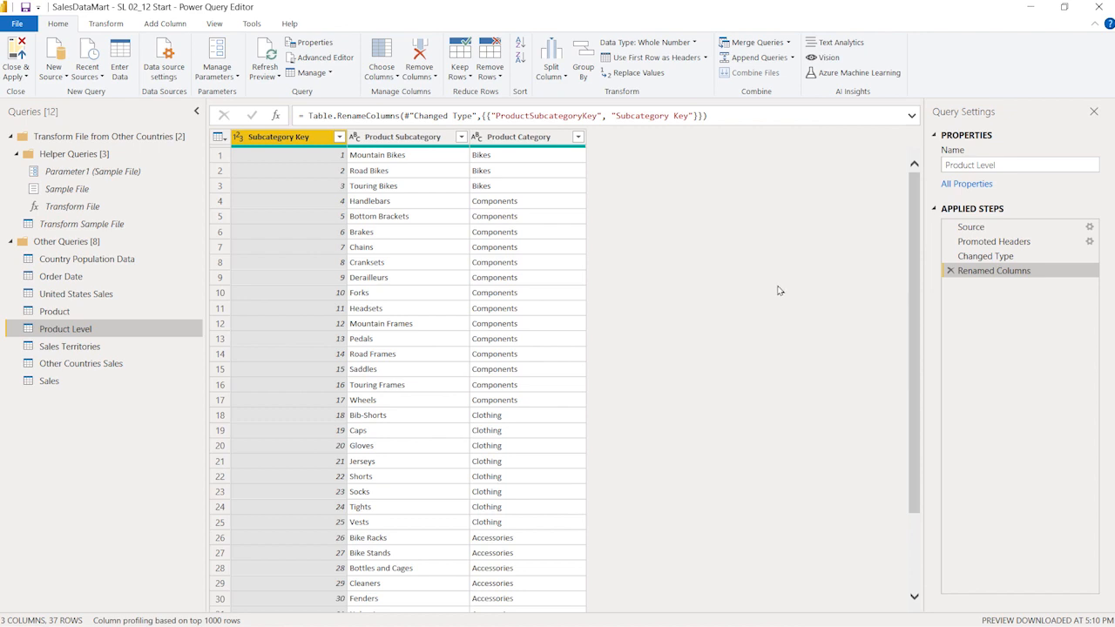
click(99, 313)
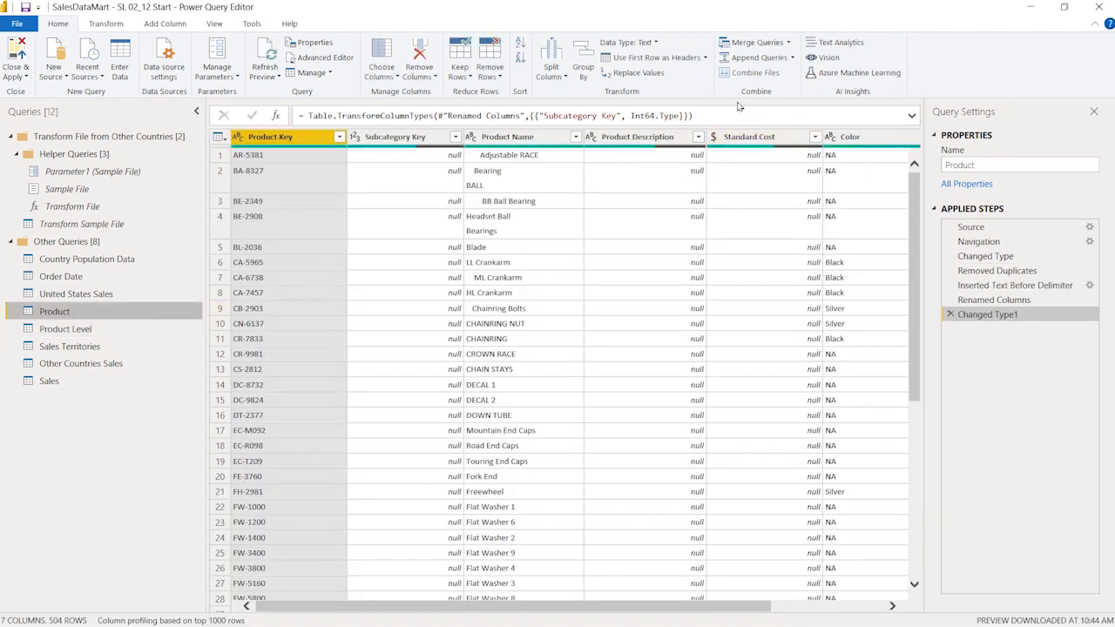
click(750, 43)
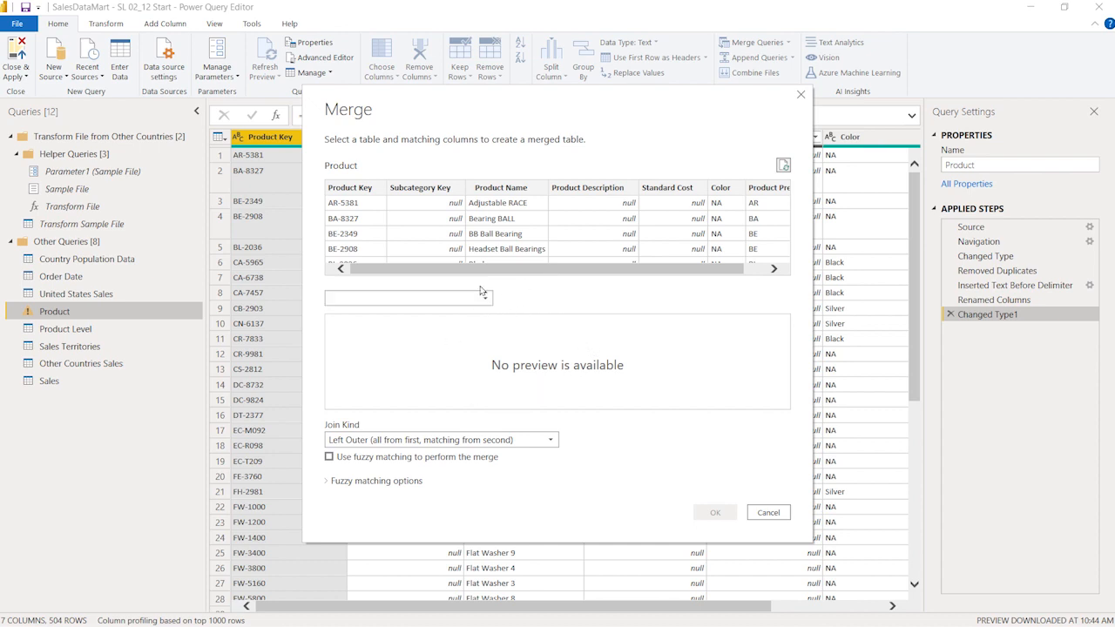
click(416, 300)
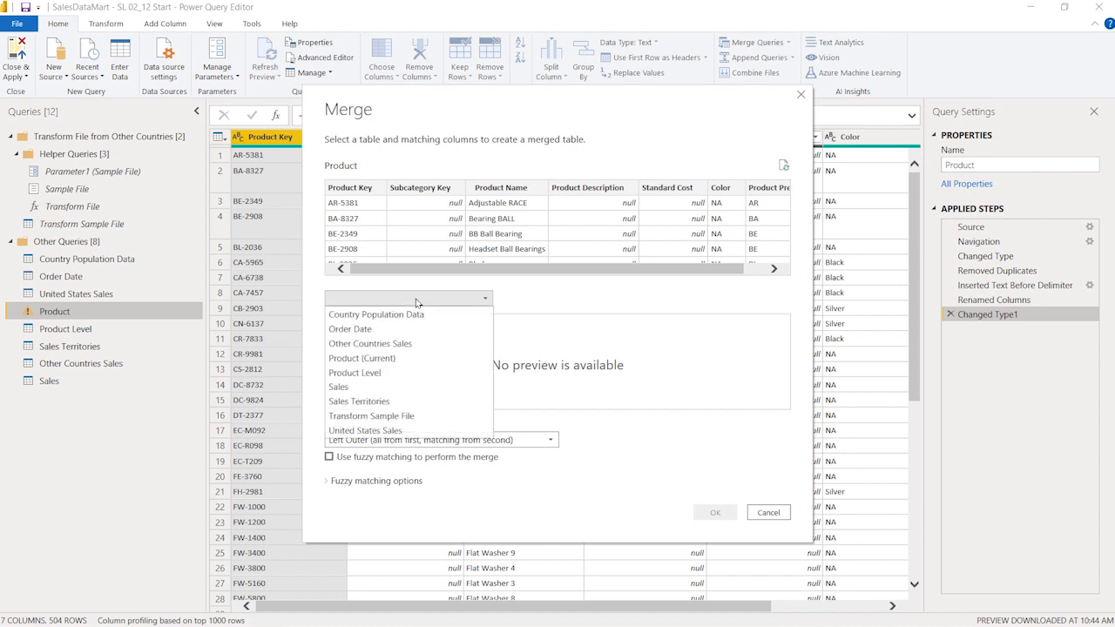
click(409, 373)
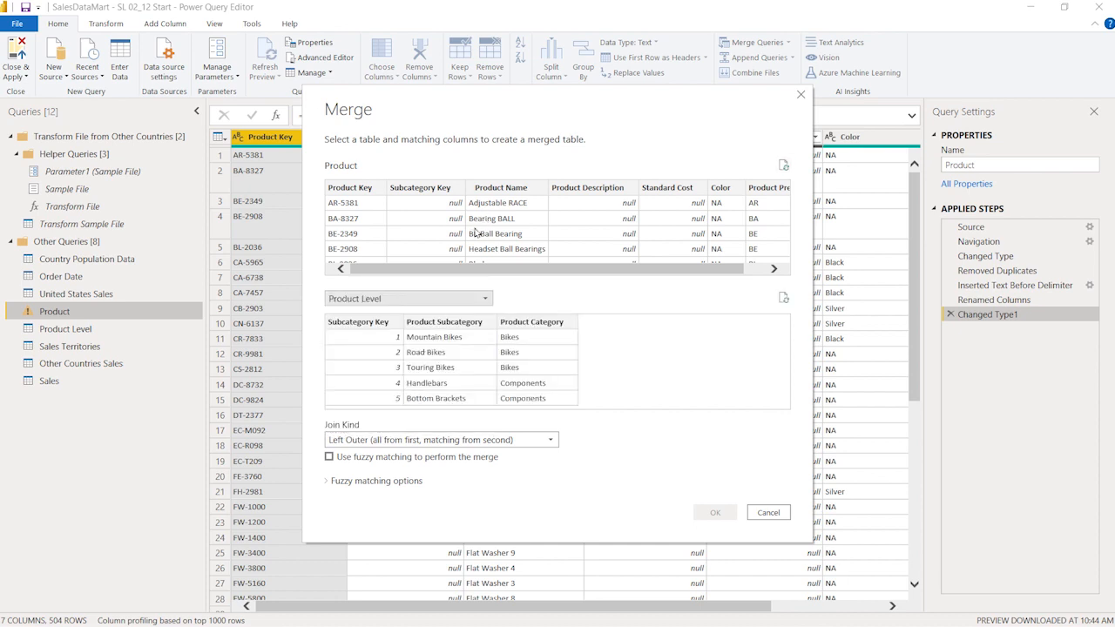
click(433, 194)
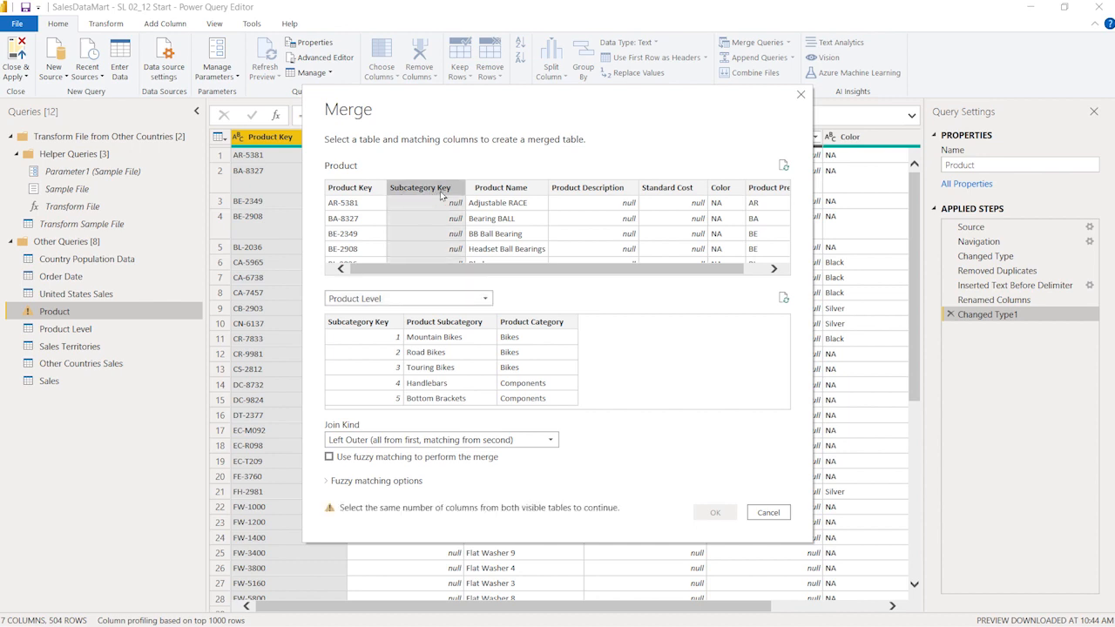
click(377, 324)
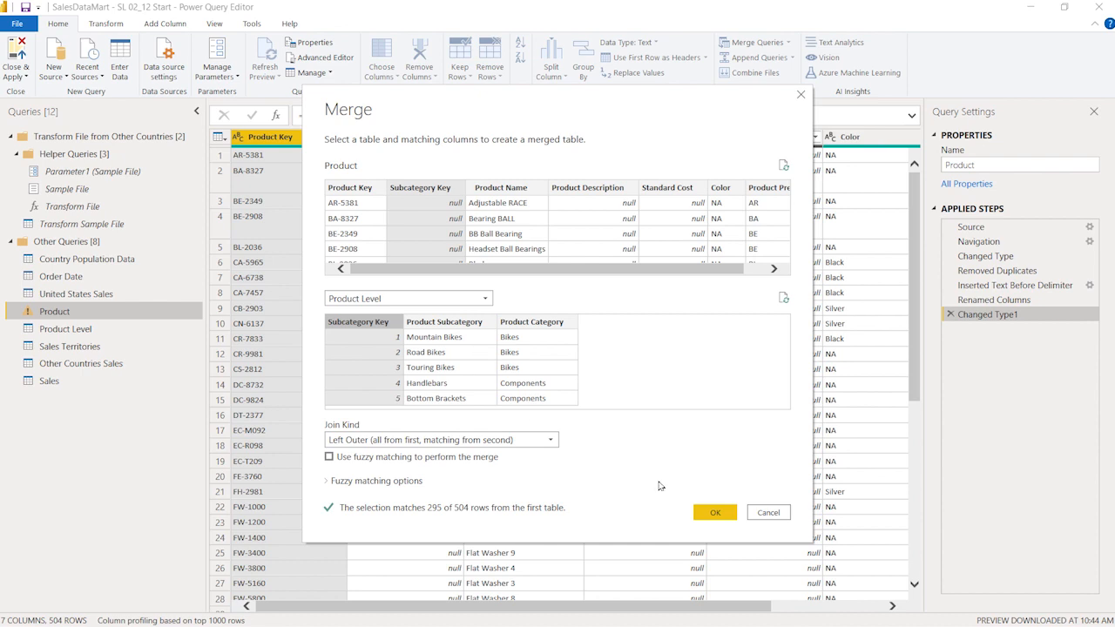
click(715, 513)
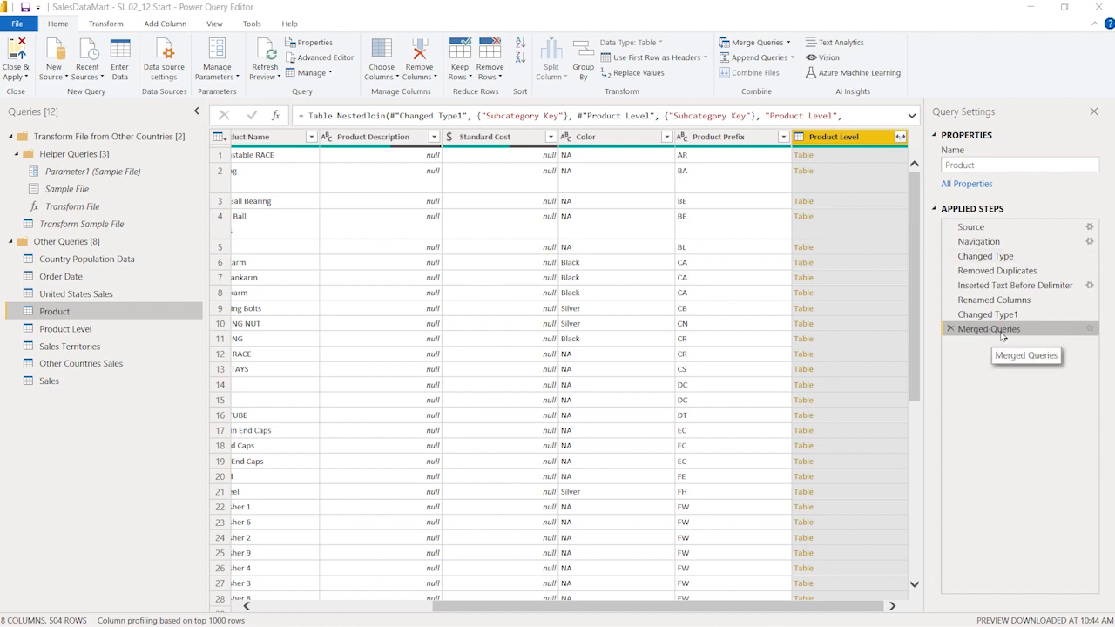
Review the Merged Queries step's settings and the available join kinds, leaving the merge as it is.
click(1090, 331)
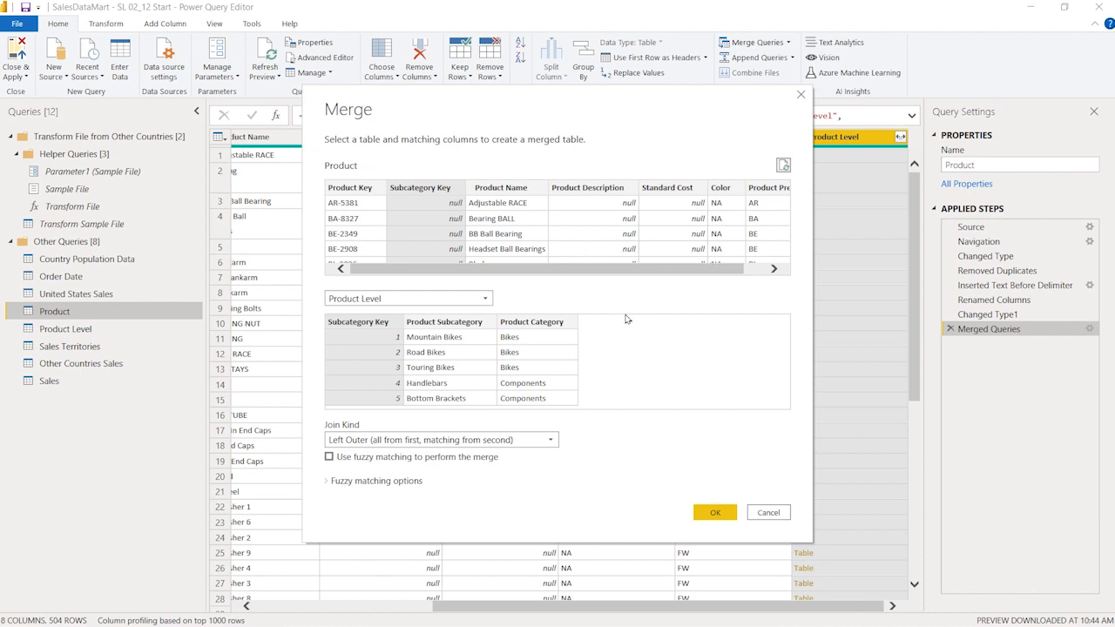
click(554, 442)
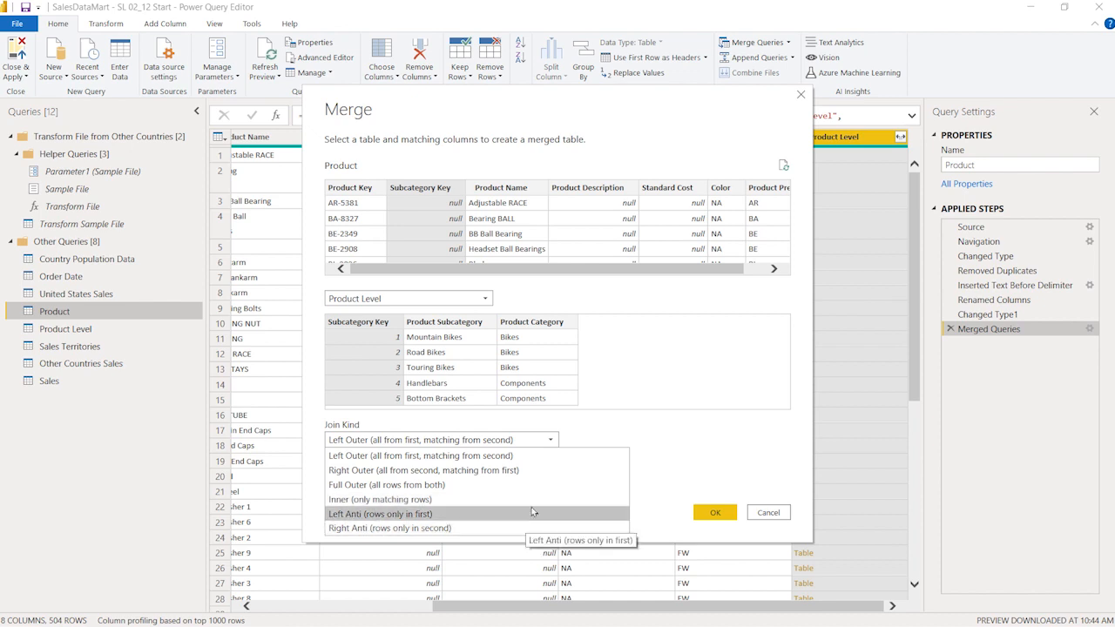
click(612, 430)
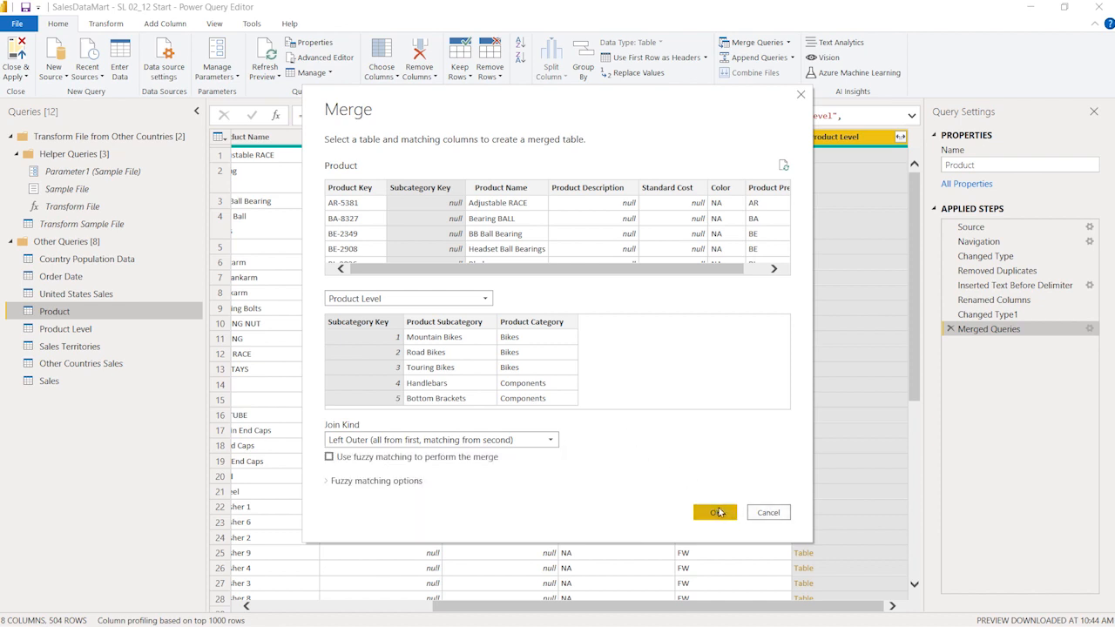
click(753, 513)
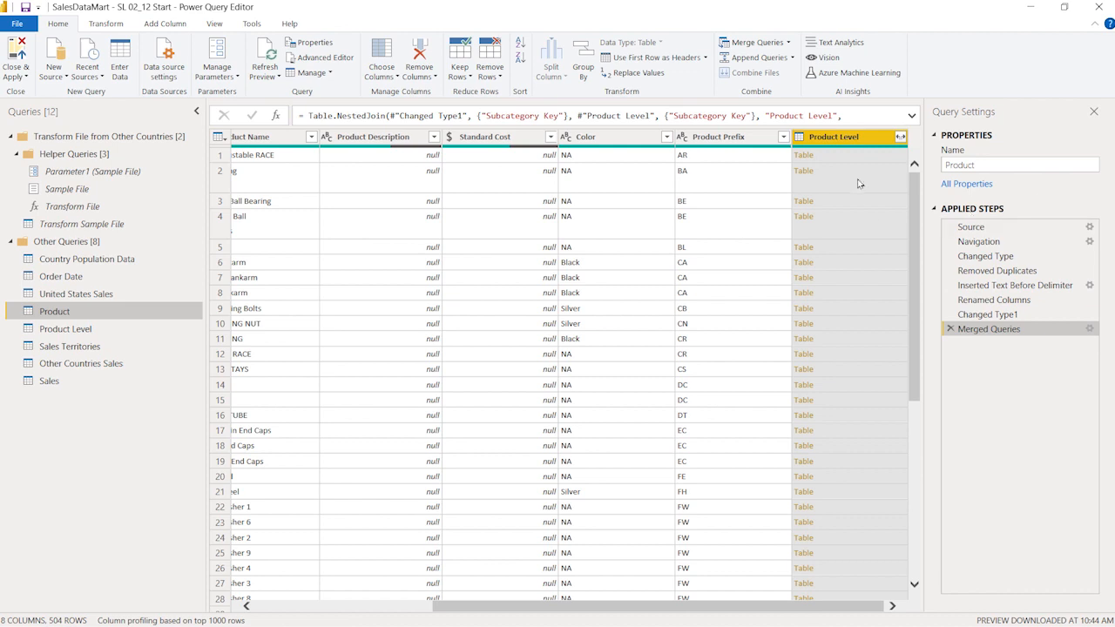
Expand the merged Product Level column to only Product Subcategory and Product Category, without using the original column name as prefix.
click(900, 138)
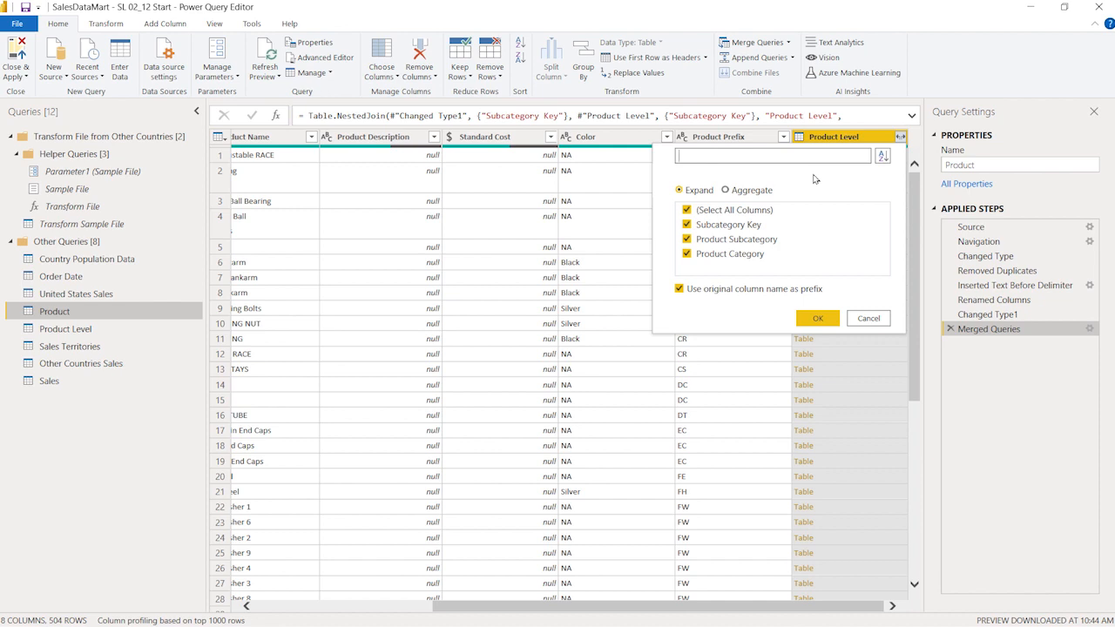
click(694, 215)
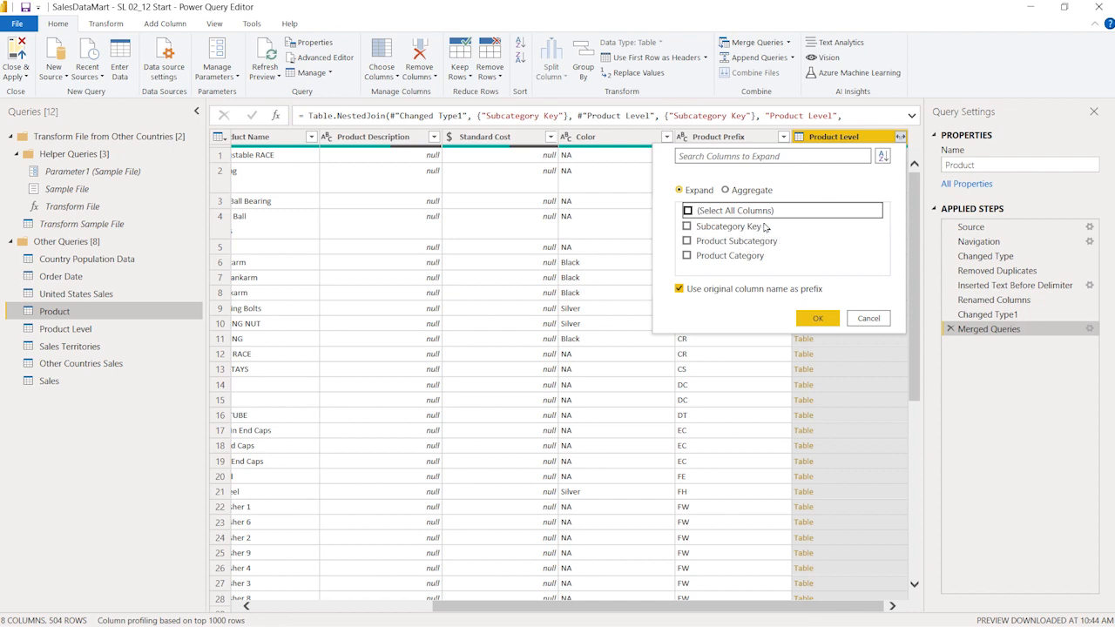
click(687, 241)
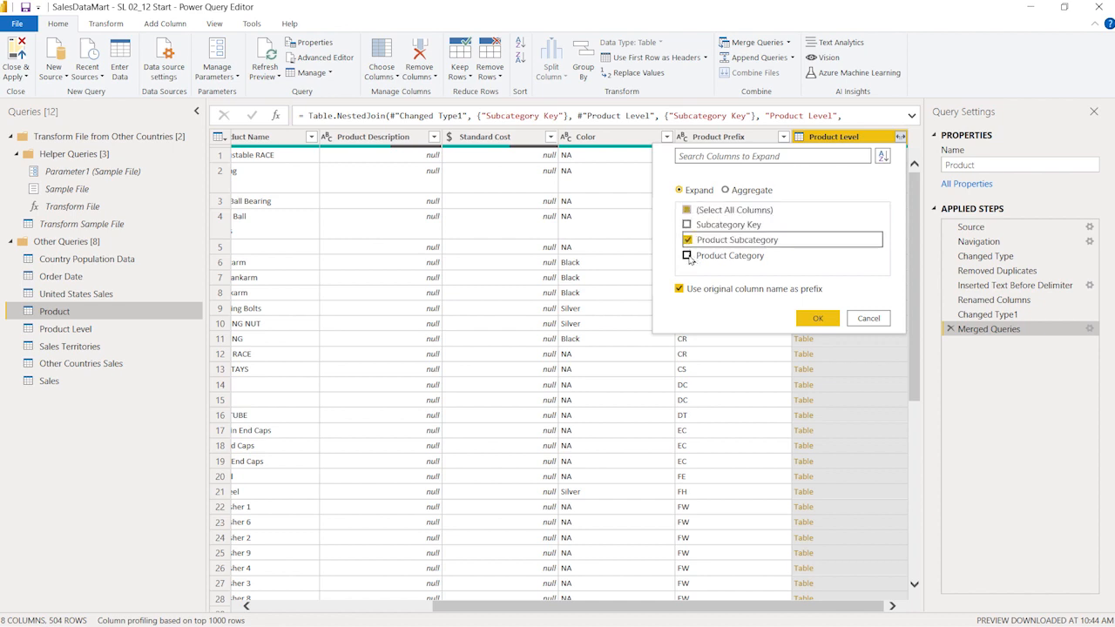
click(688, 255)
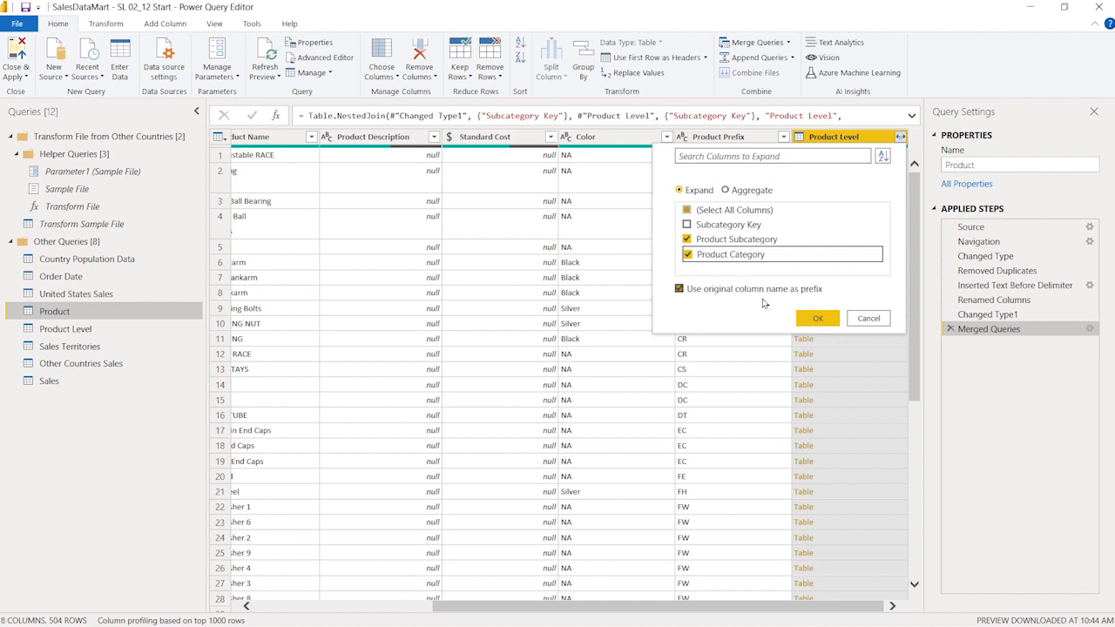
click(681, 290)
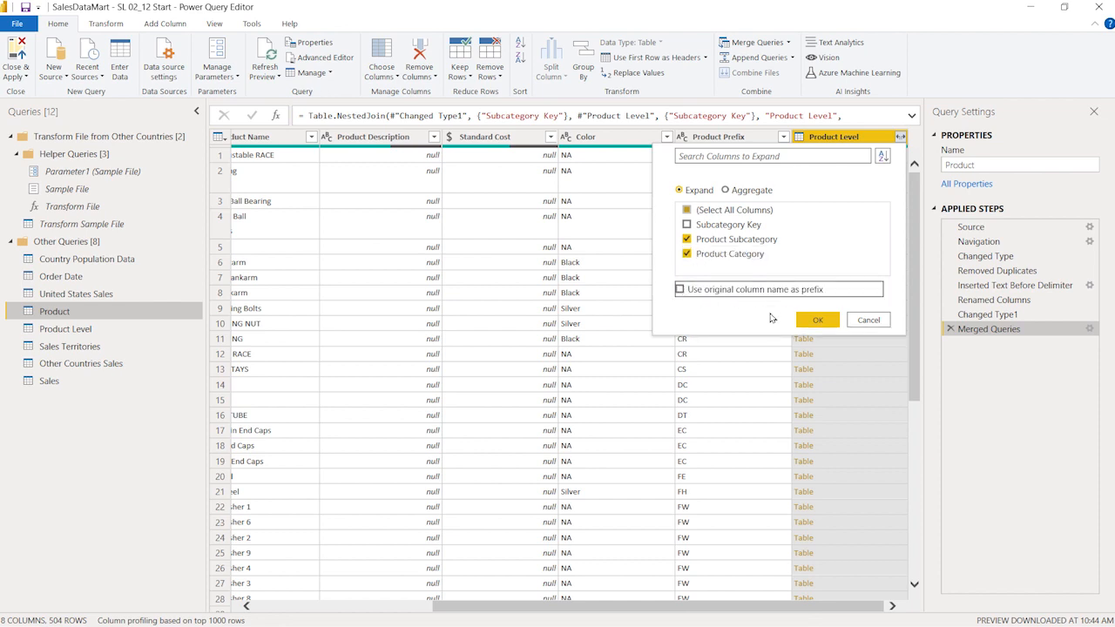
click(818, 319)
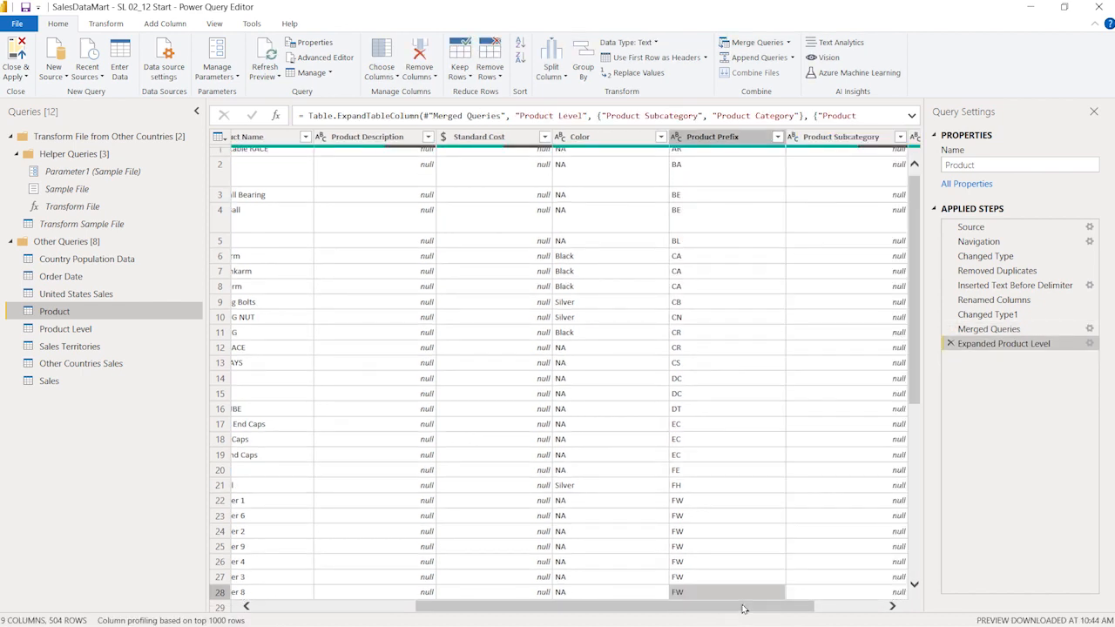
Select the expanded Product Subcategory and Product Category columns together in the Product query.
drag(743, 608, 812, 608)
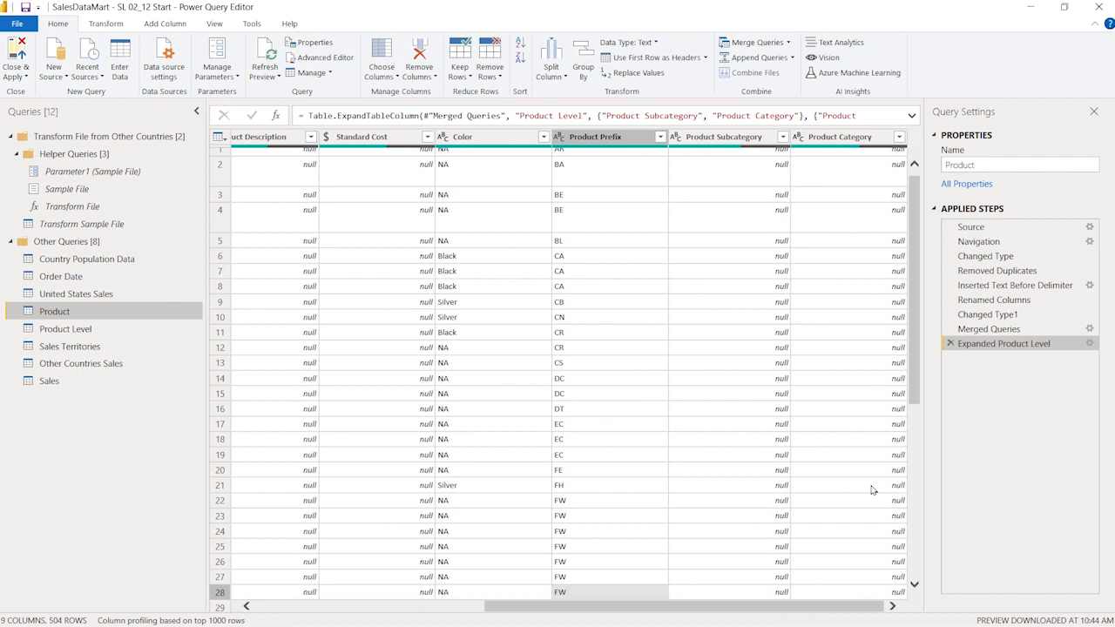
click(737, 141)
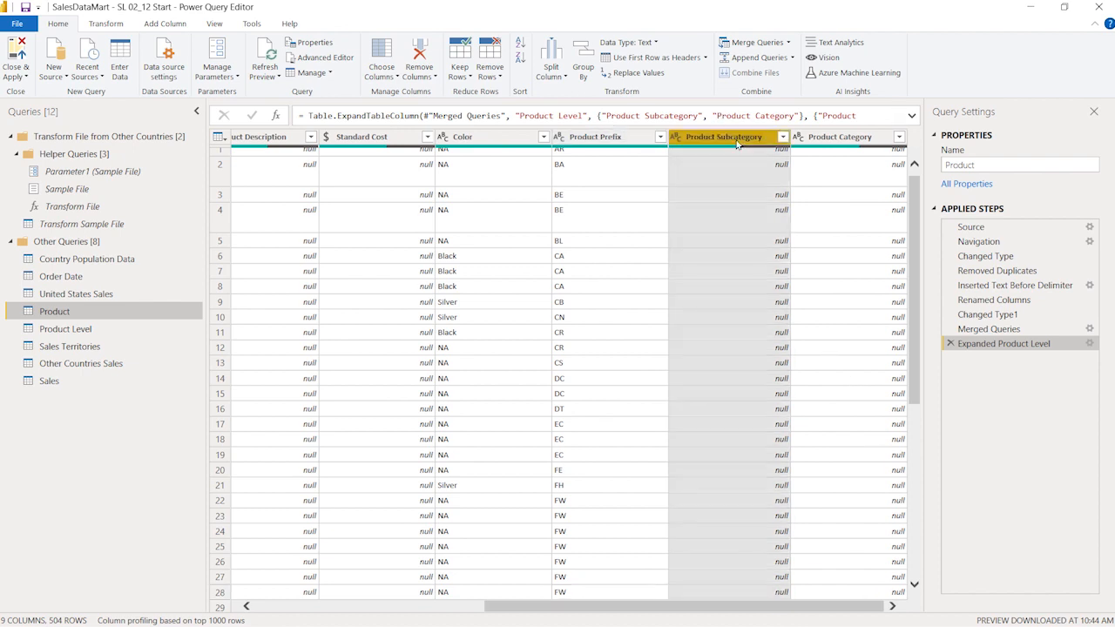
ctrl+click(845, 144)
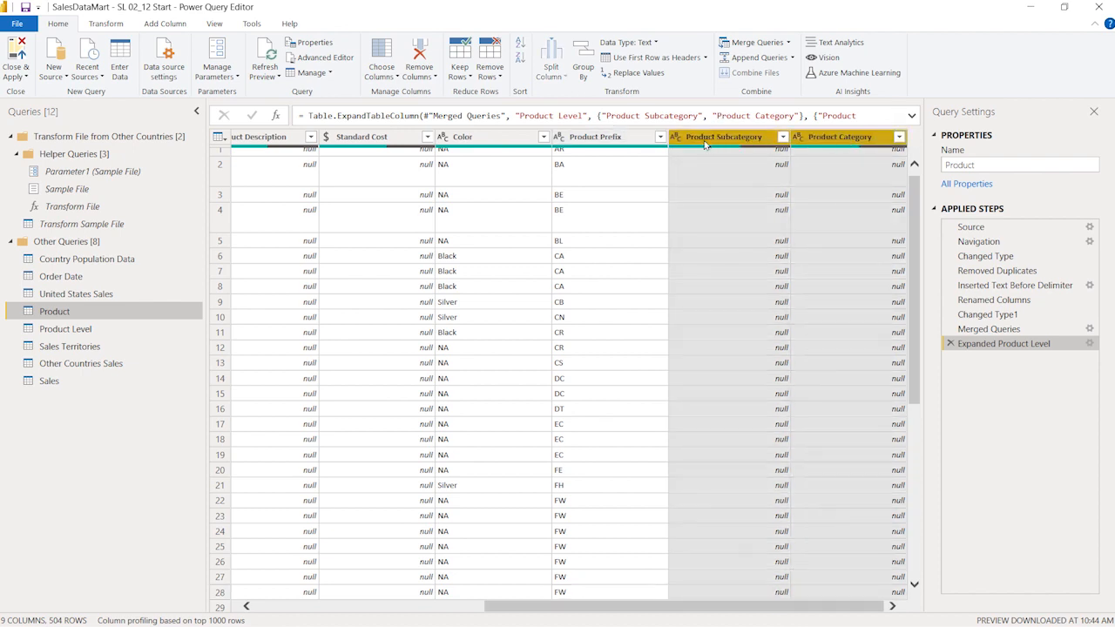